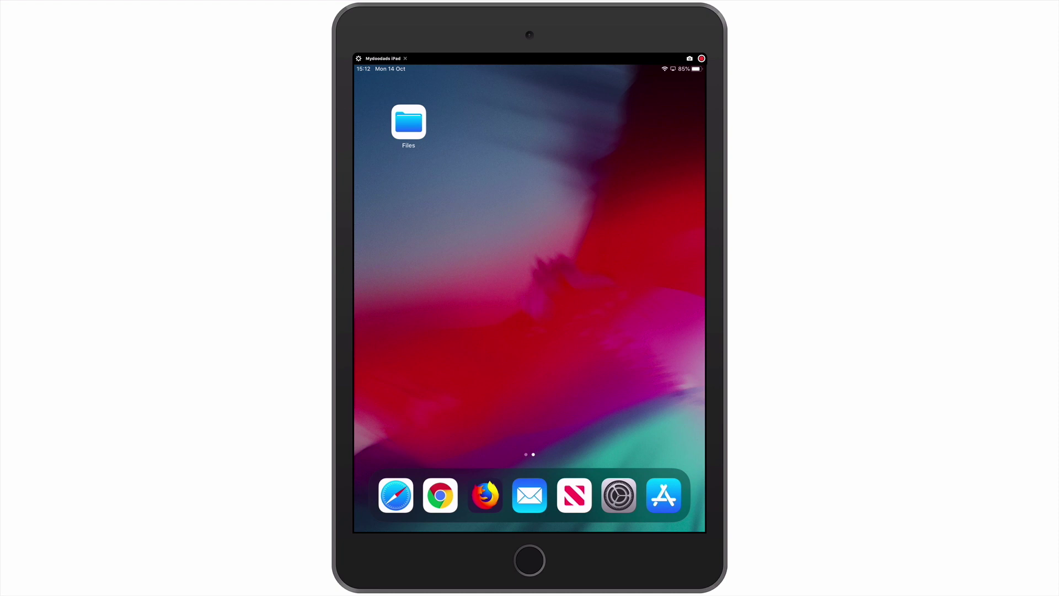
Step: Launch the Files app from the Home Screen to browse On My iPad
left_click(410, 123)
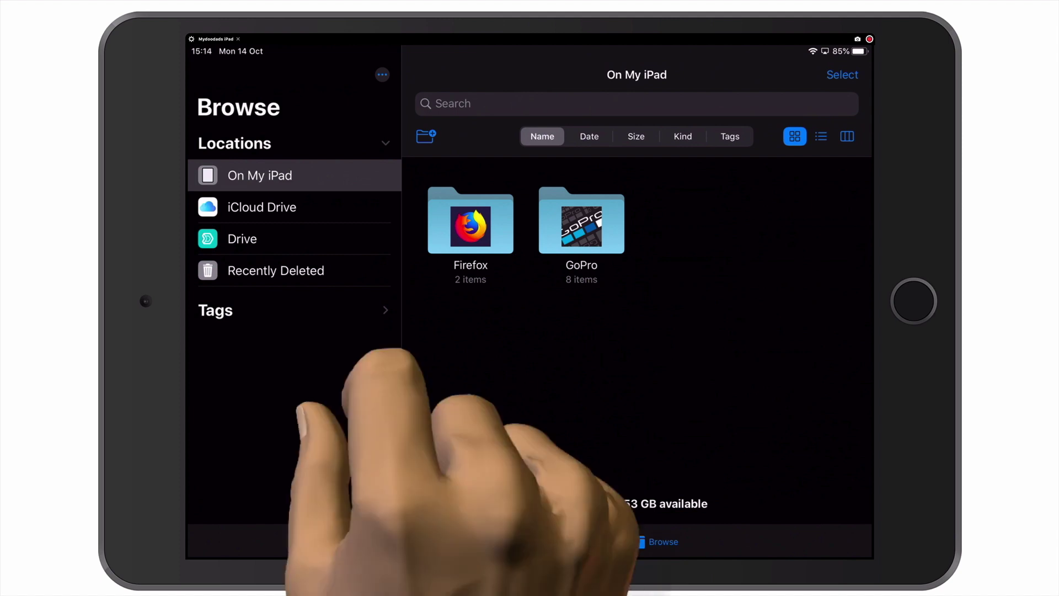
Step: Open the Connect to Server dialog from the ••• options above the Browse sidebar
left_click(381, 74)
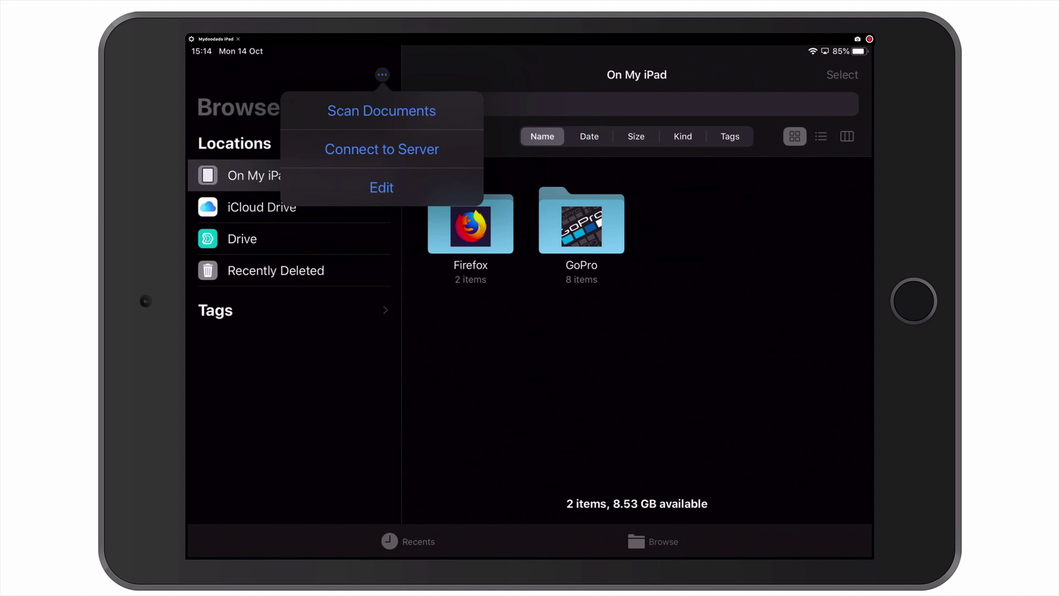
left_click(381, 149)
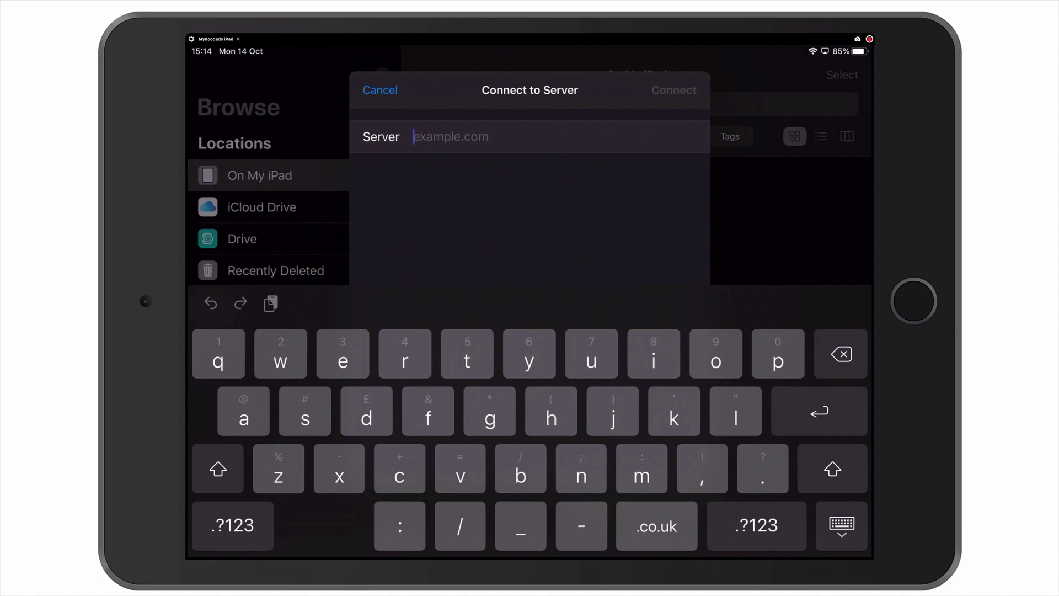
Step: Enter 192.168.1.2 as the server address and connect to it
left_click(756, 526)
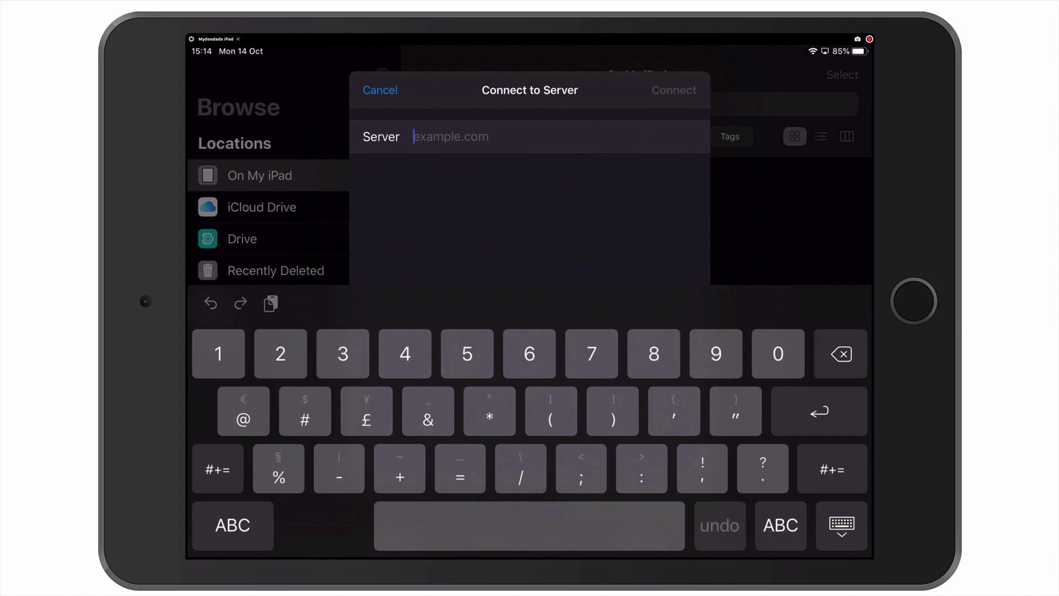
type("192.1")
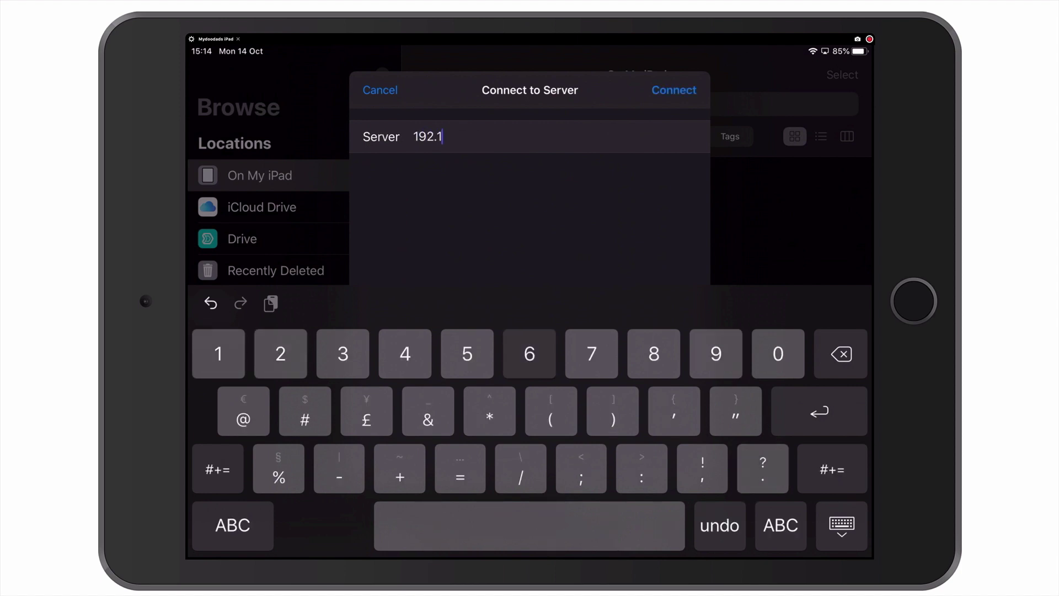
type("68.")
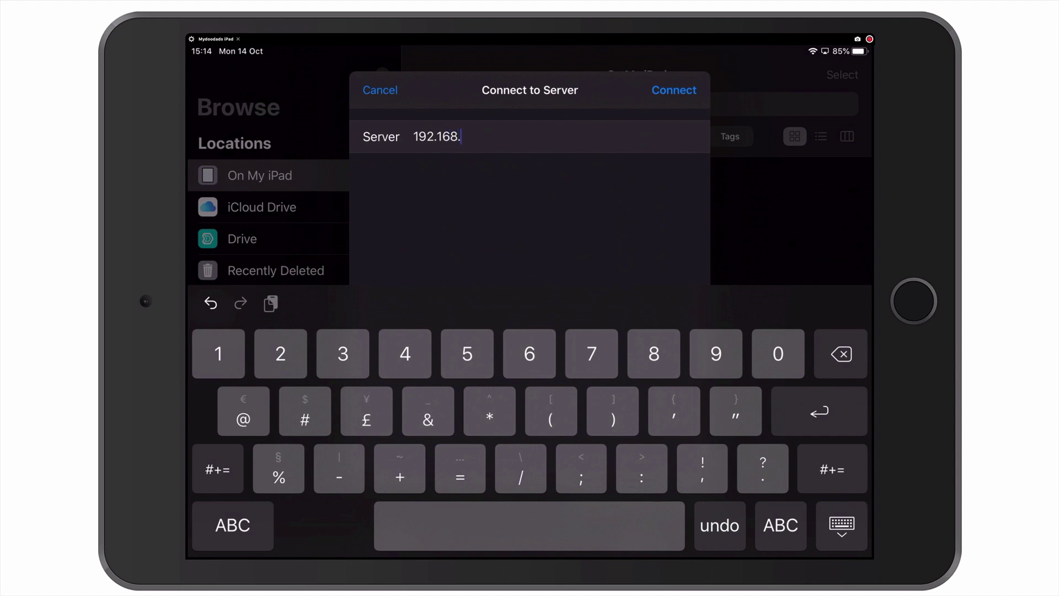
type("1.2")
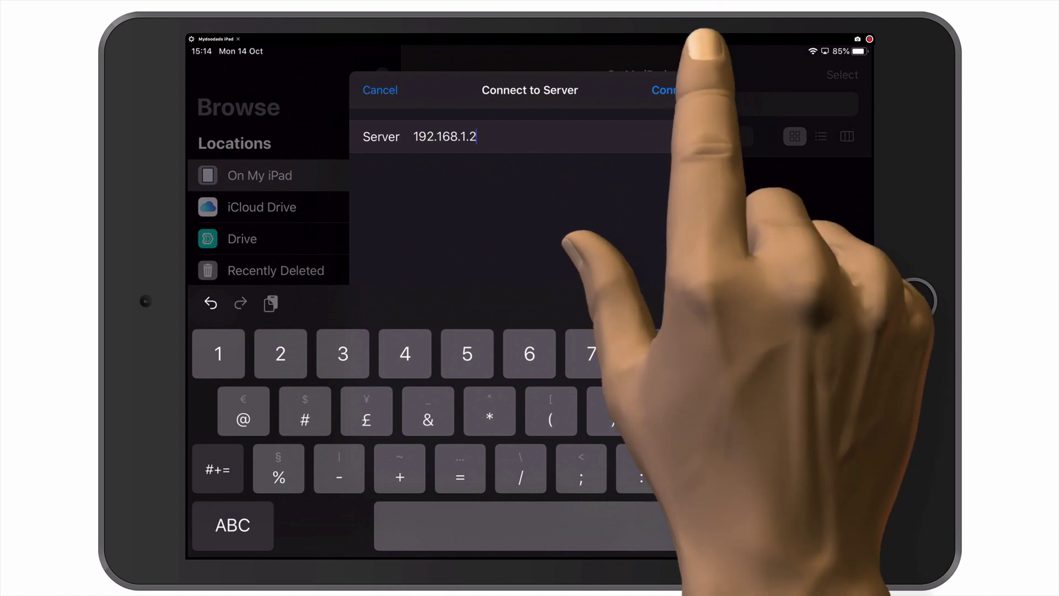
left_click(674, 90)
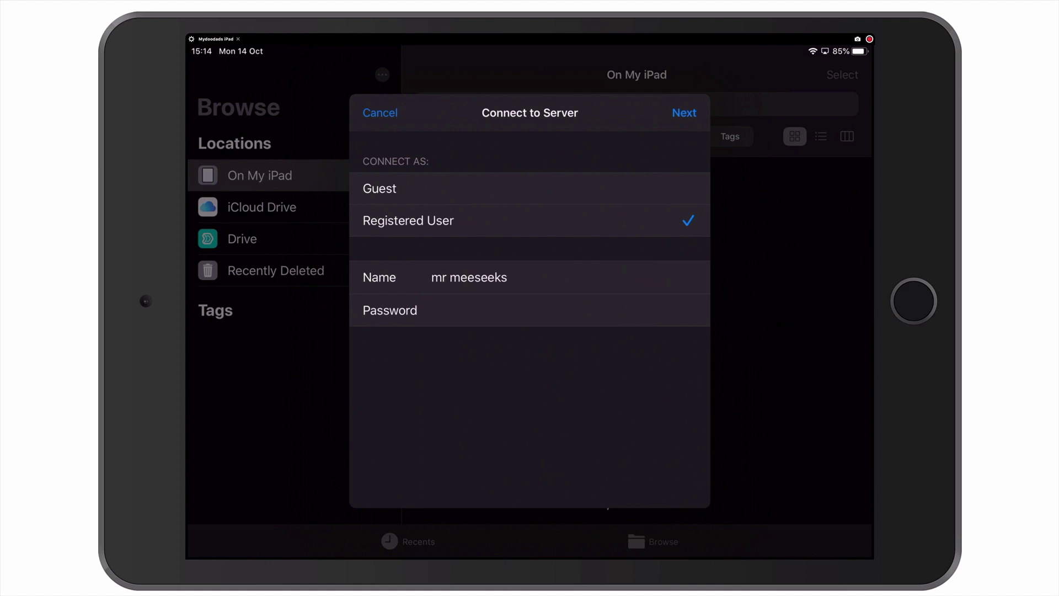
Step: Sign in to 192.168.1.2 as a Registered User, revealing Downloads, Finance and Public
left_click(684, 113)
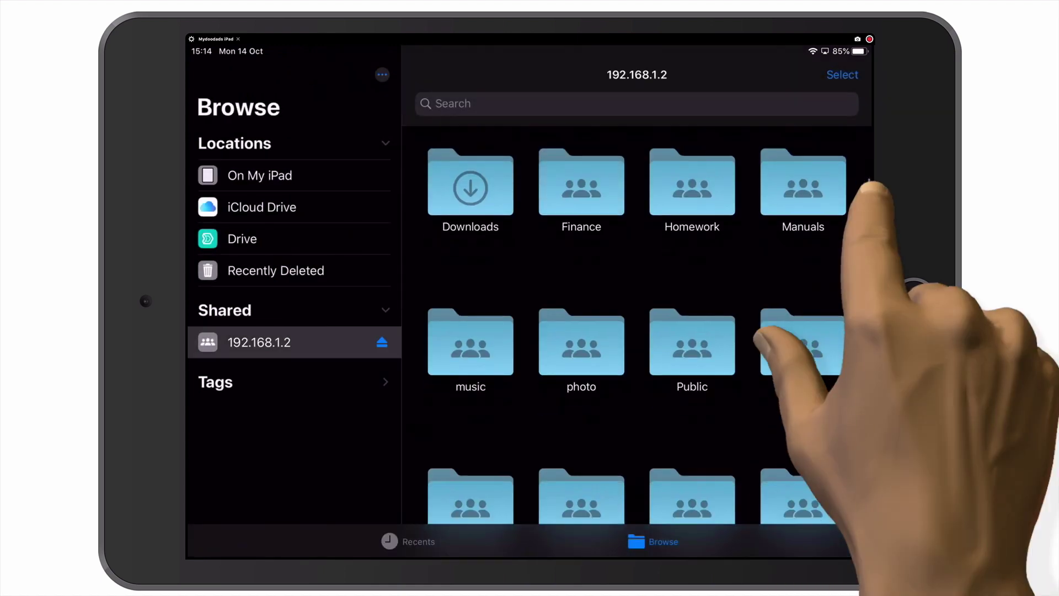
scroll(827, 290, "down", 5)
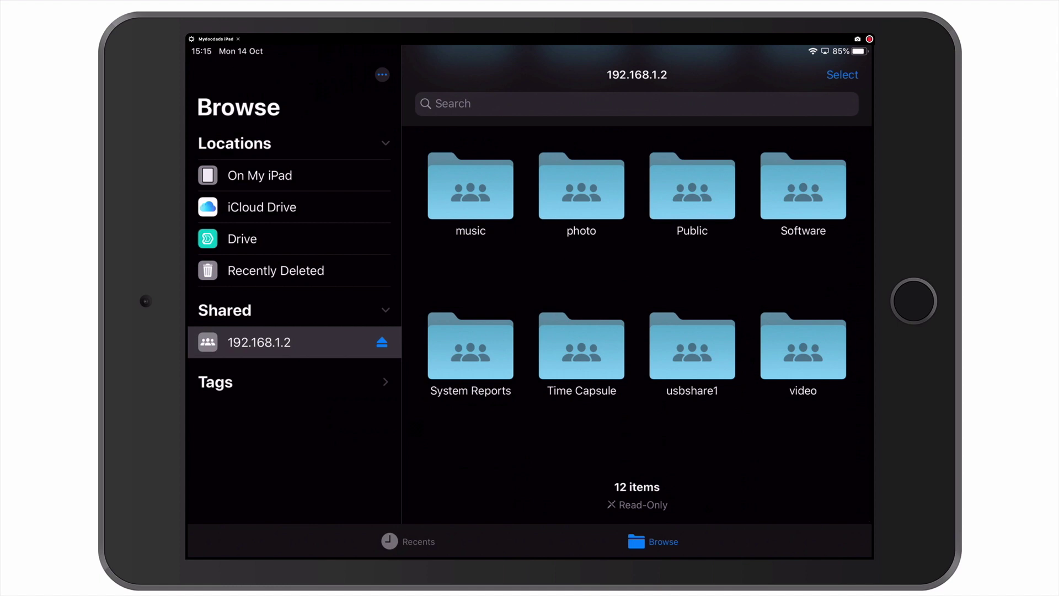
scroll(827, 290, "up", 5)
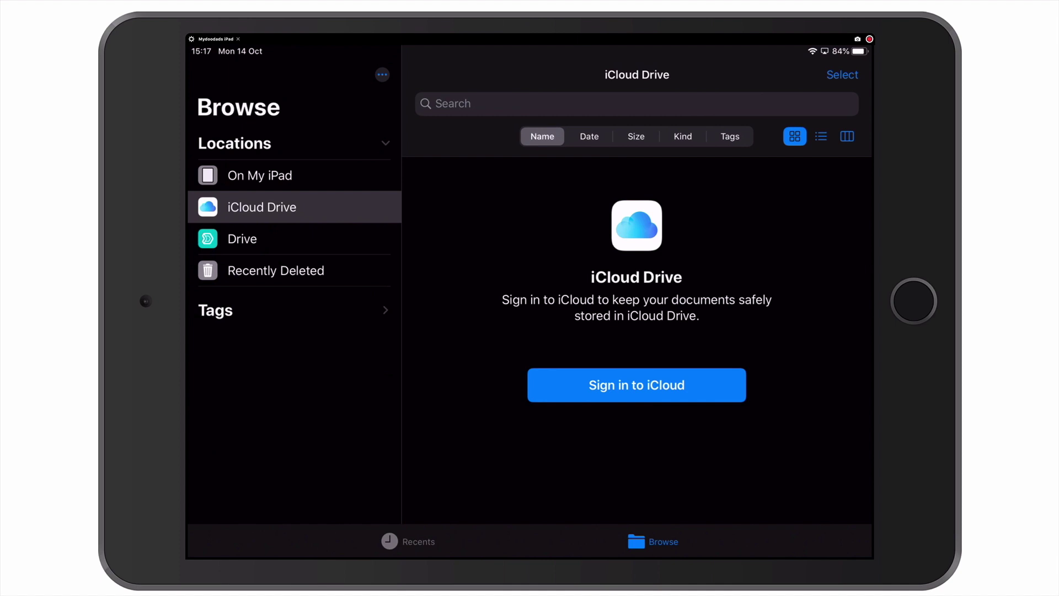
Step: Open the ••• browsing options offering Scan Documents, Connect to Server and Edit
left_click(381, 75)
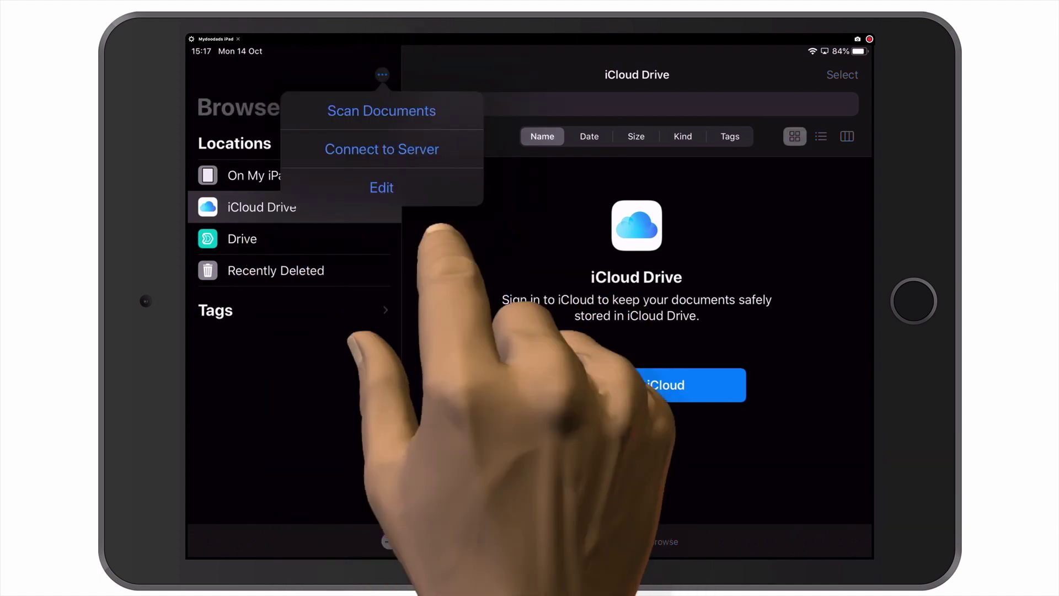
Step: Reconnect to recent server smb://192.168.1.2 as registered user, restoring it under Shared
left_click(381, 111)
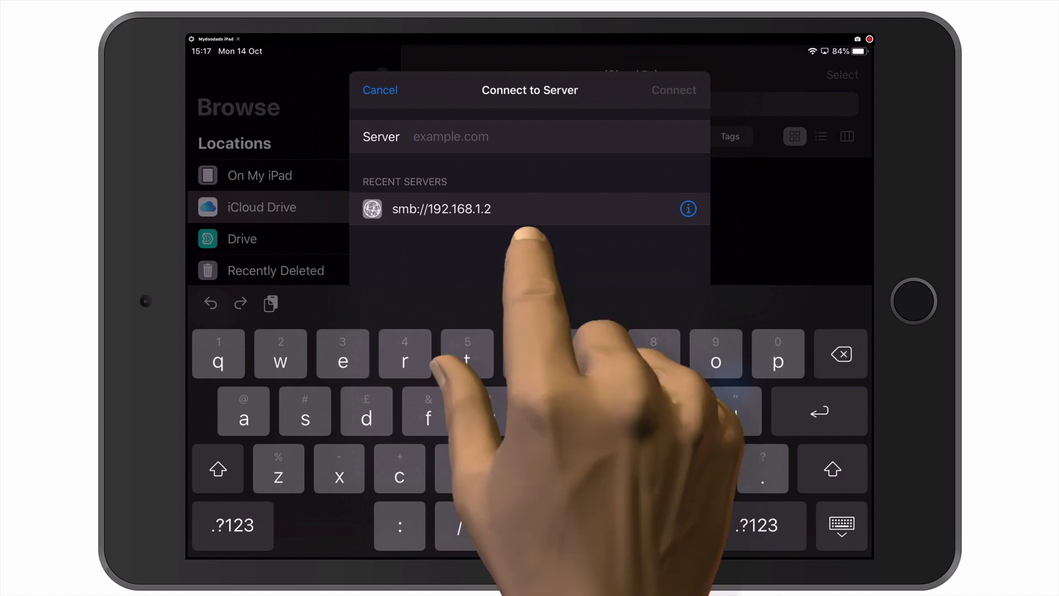
left_click(496, 208)
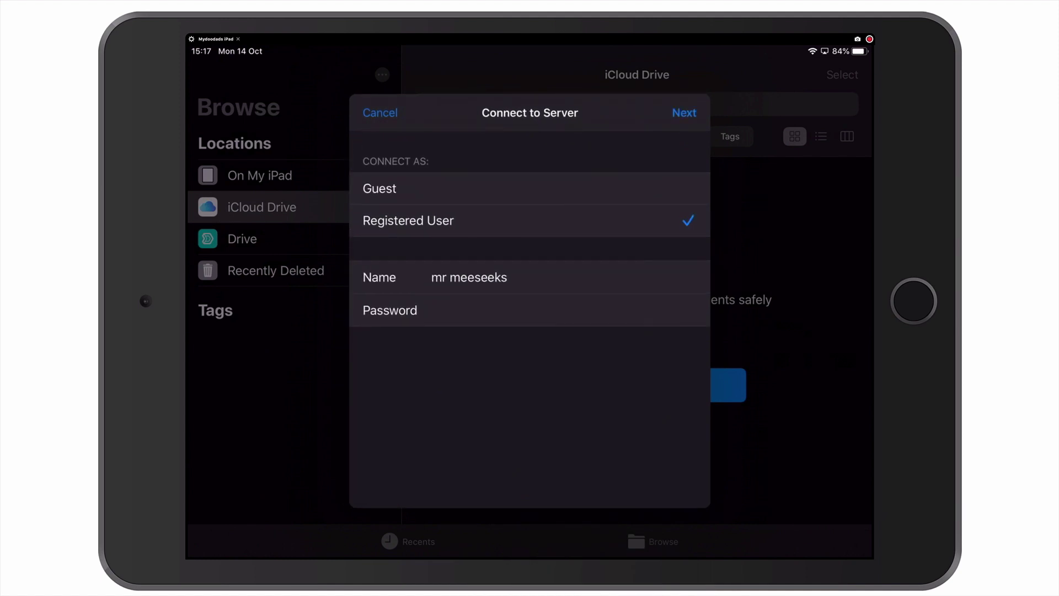
left_click(684, 113)
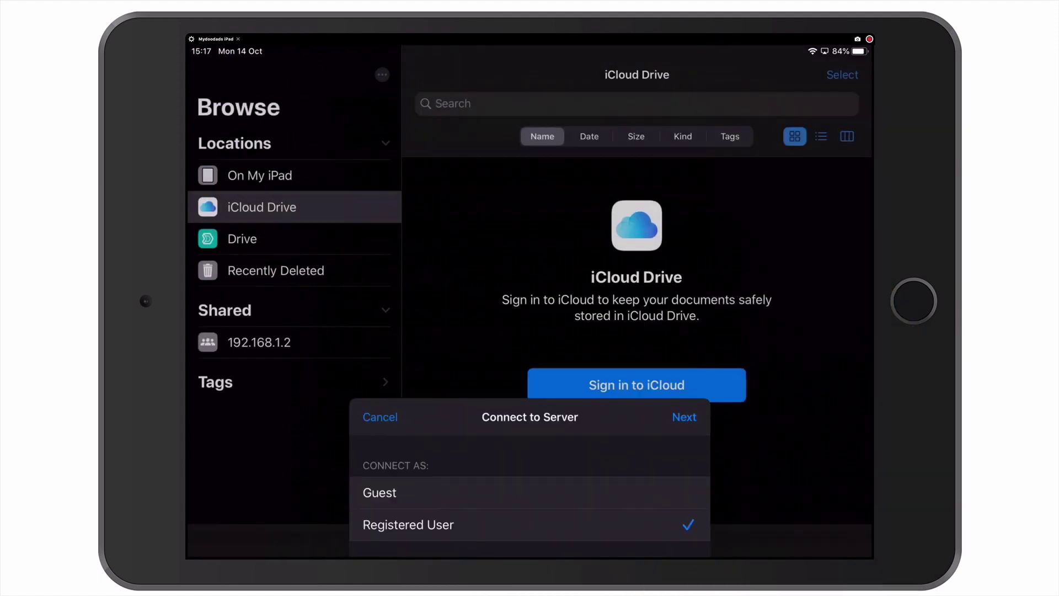